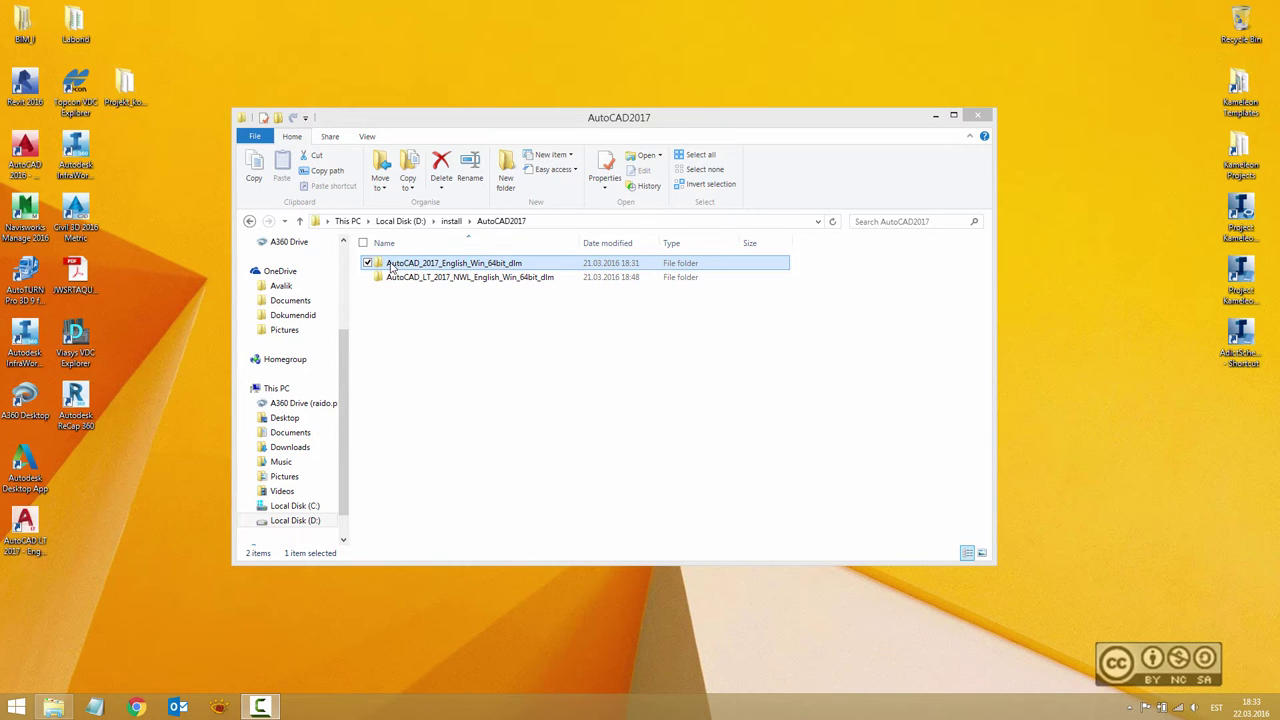
# Step: Run Setup.exe from the AutoCAD_2017_English_Win_64bit_dlm folder to start the installer
pyautogui.doubleClick(458, 265)
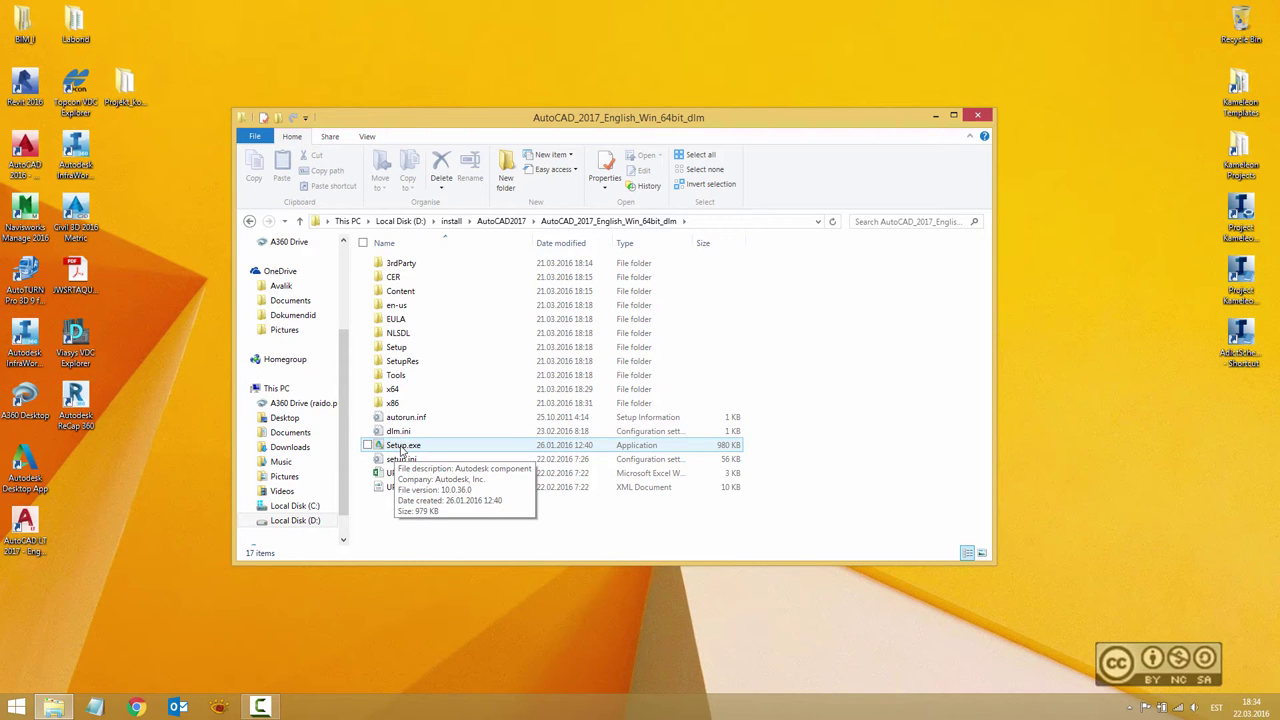
pyautogui.doubleClick(401, 448)
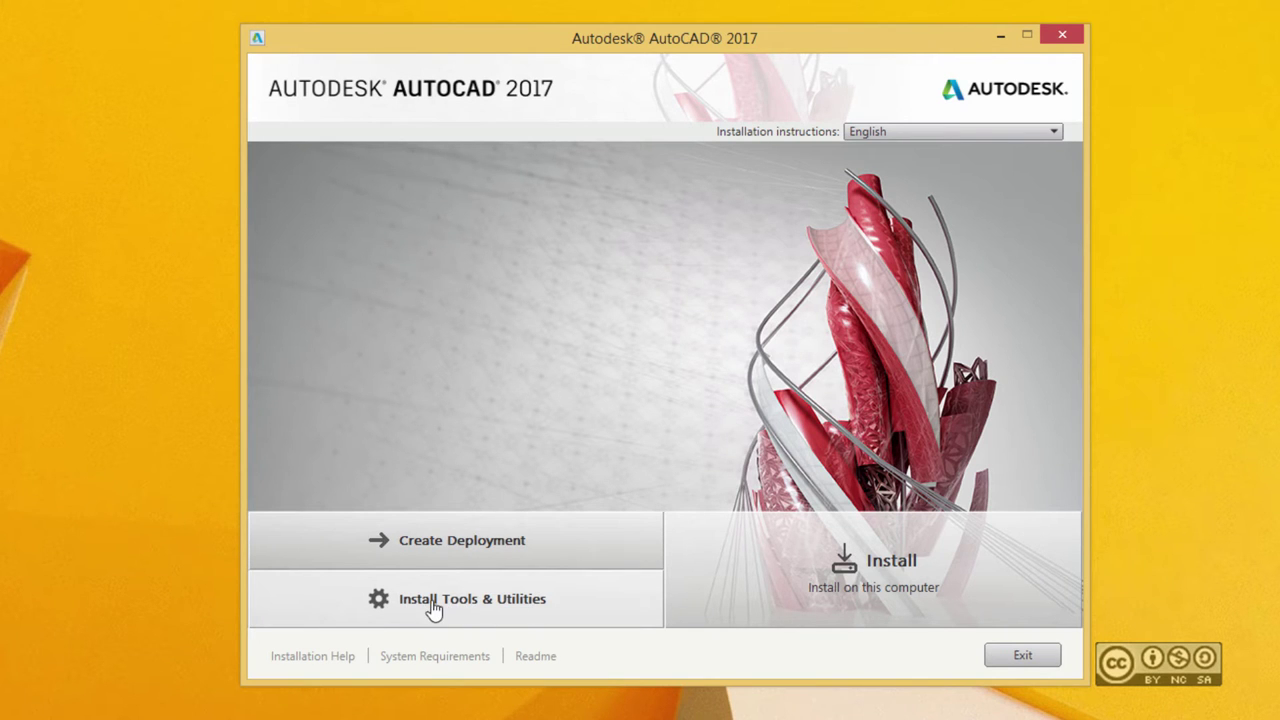
pyautogui.click(441, 600)
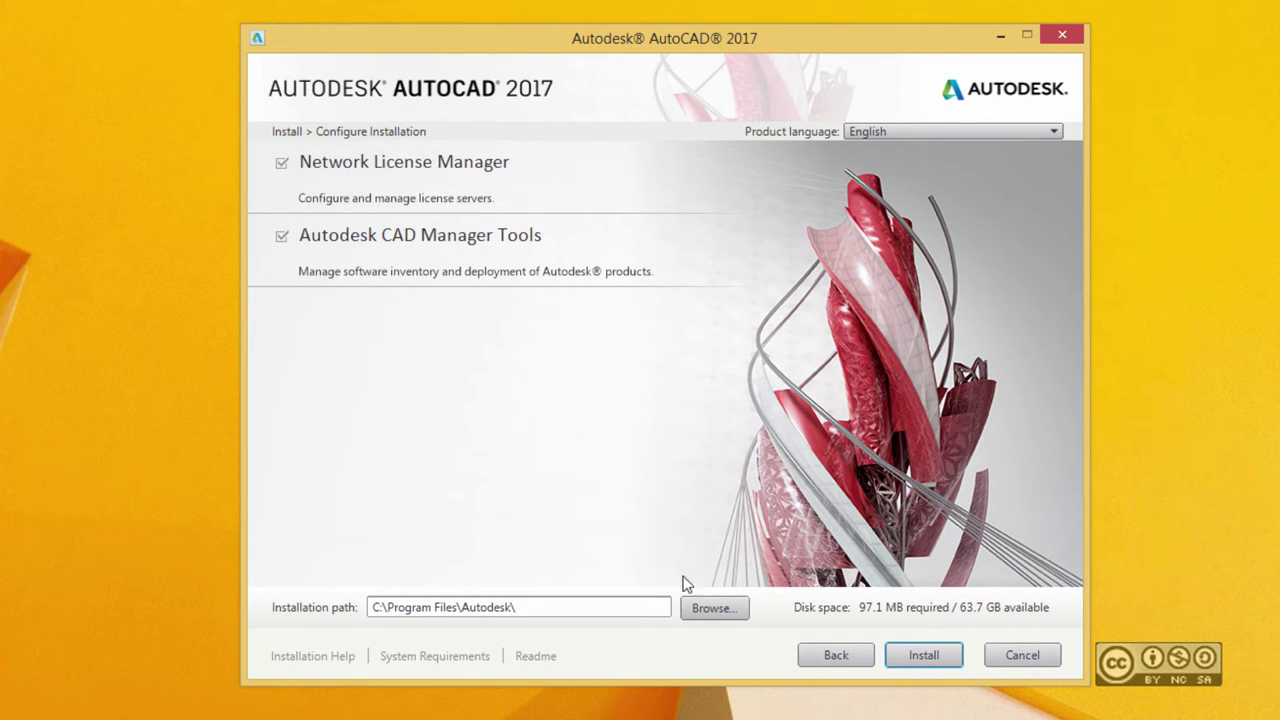
pyautogui.click(838, 662)
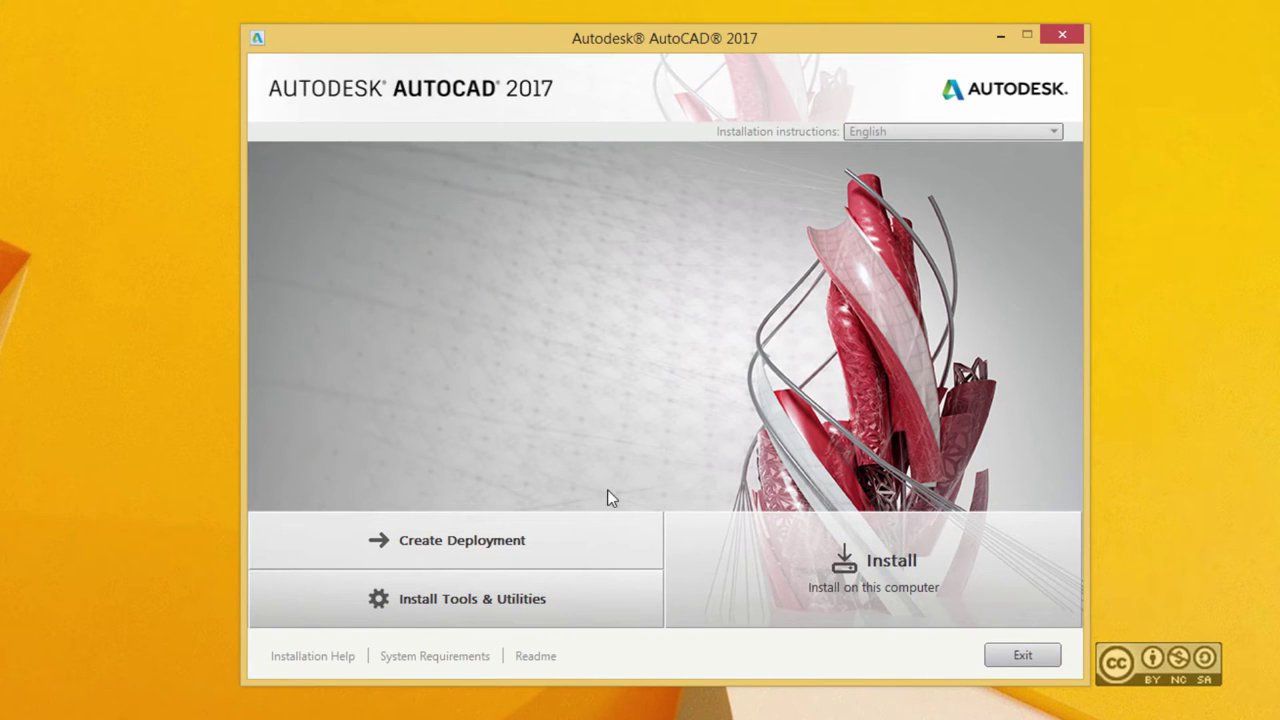
# Step: Choose Install, accept the license agreement, and continue to Configure Installation
pyautogui.click(899, 588)
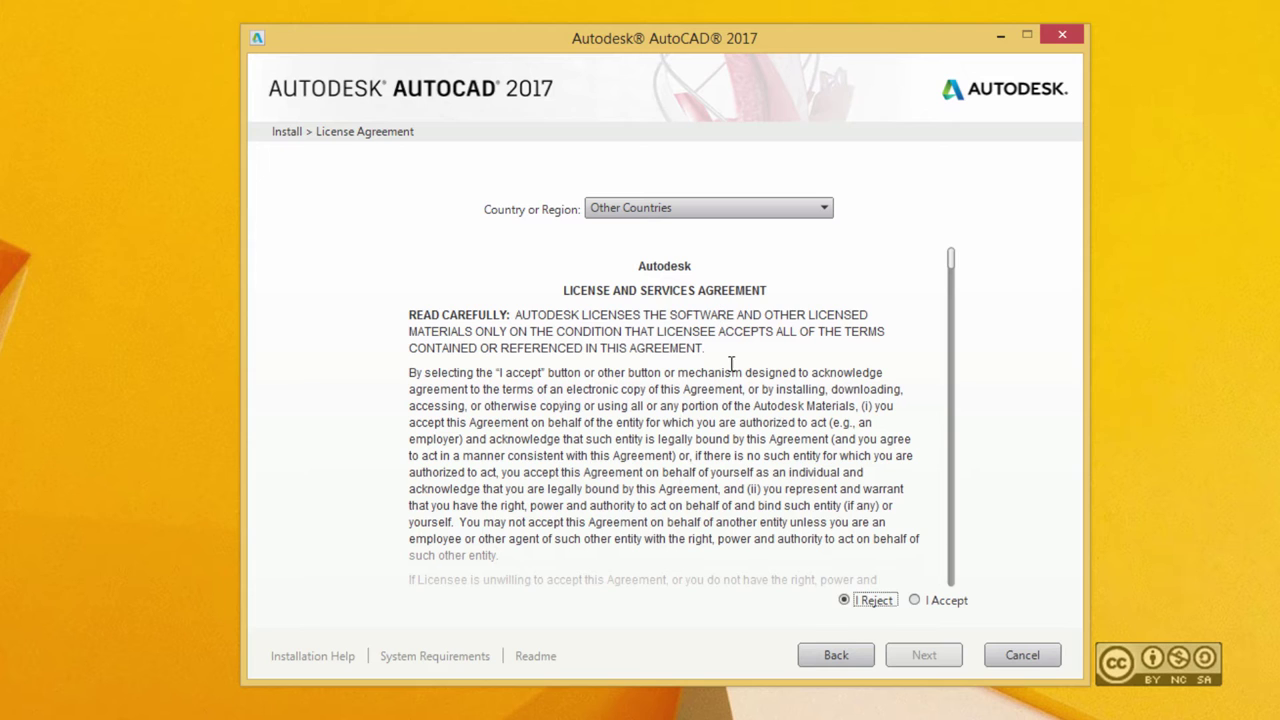
pyautogui.click(914, 601)
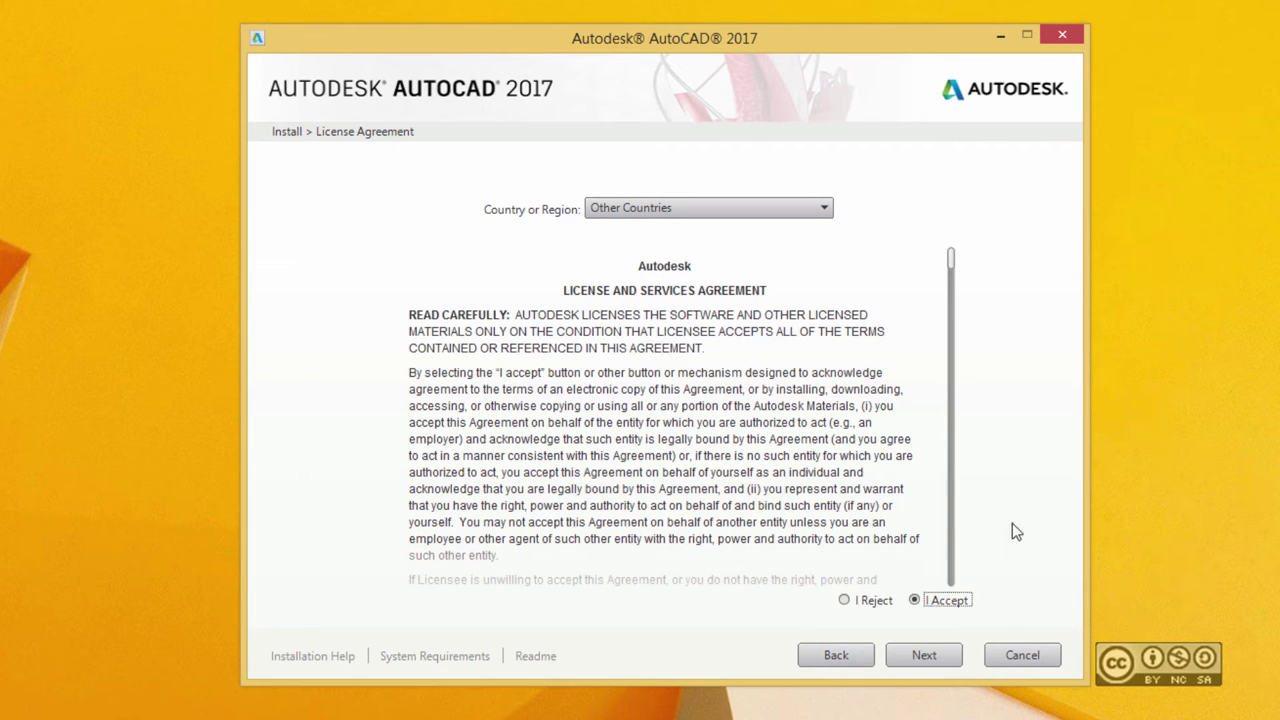
pyautogui.click(926, 656)
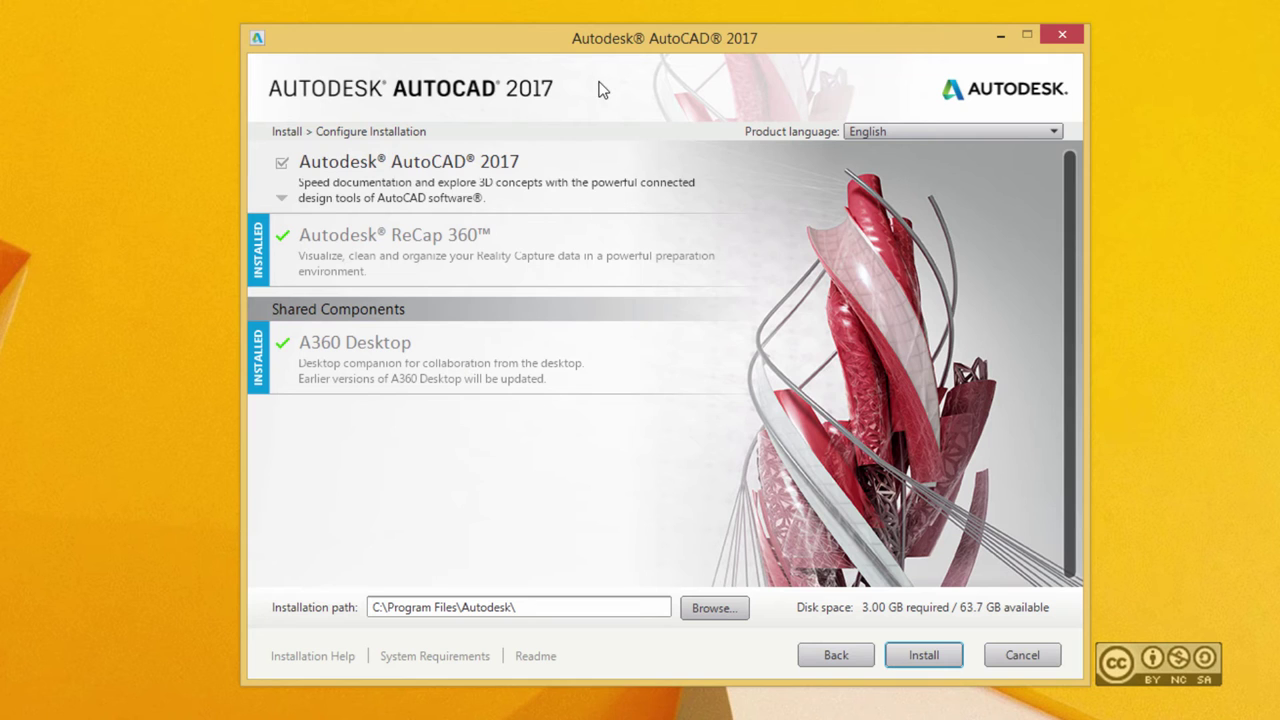
# Step: Expand AutoCAD 2017's options, preview Custom features, then keep Typical with Express Tools and desktop shortcut
pyautogui.click(450, 174)
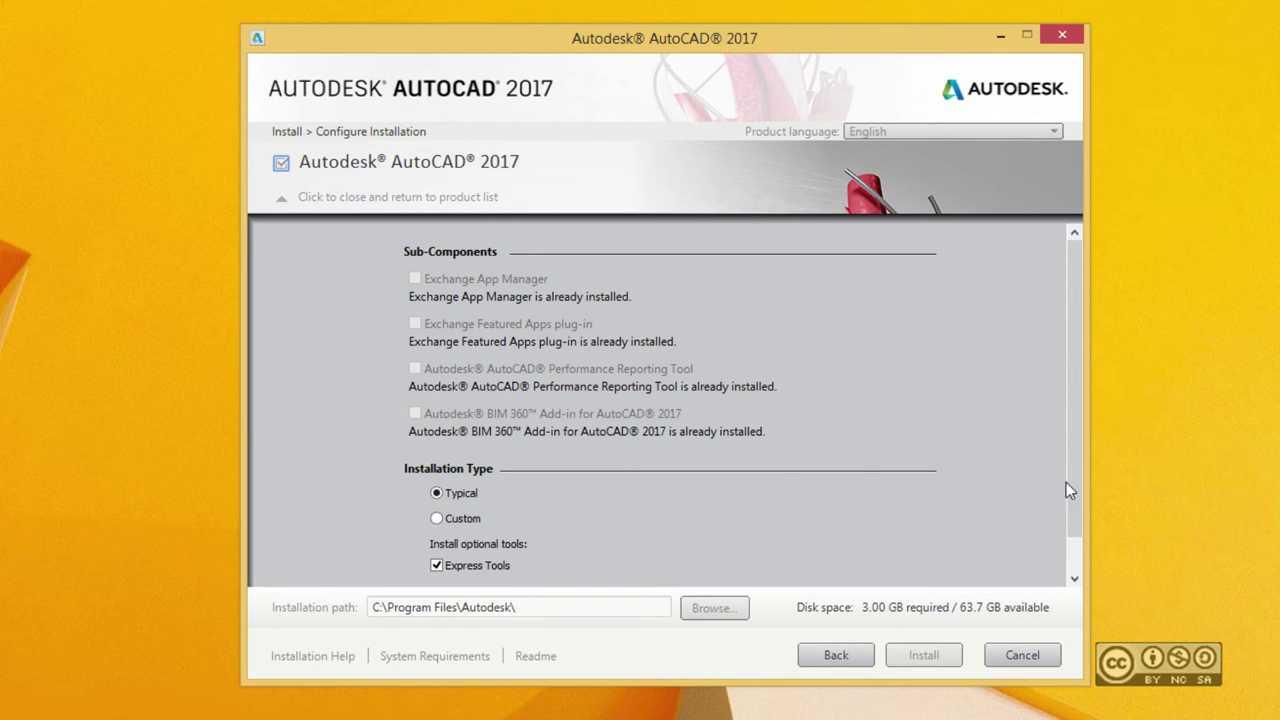
pyautogui.moveTo(1066, 483); pyautogui.dragTo(1069, 536)
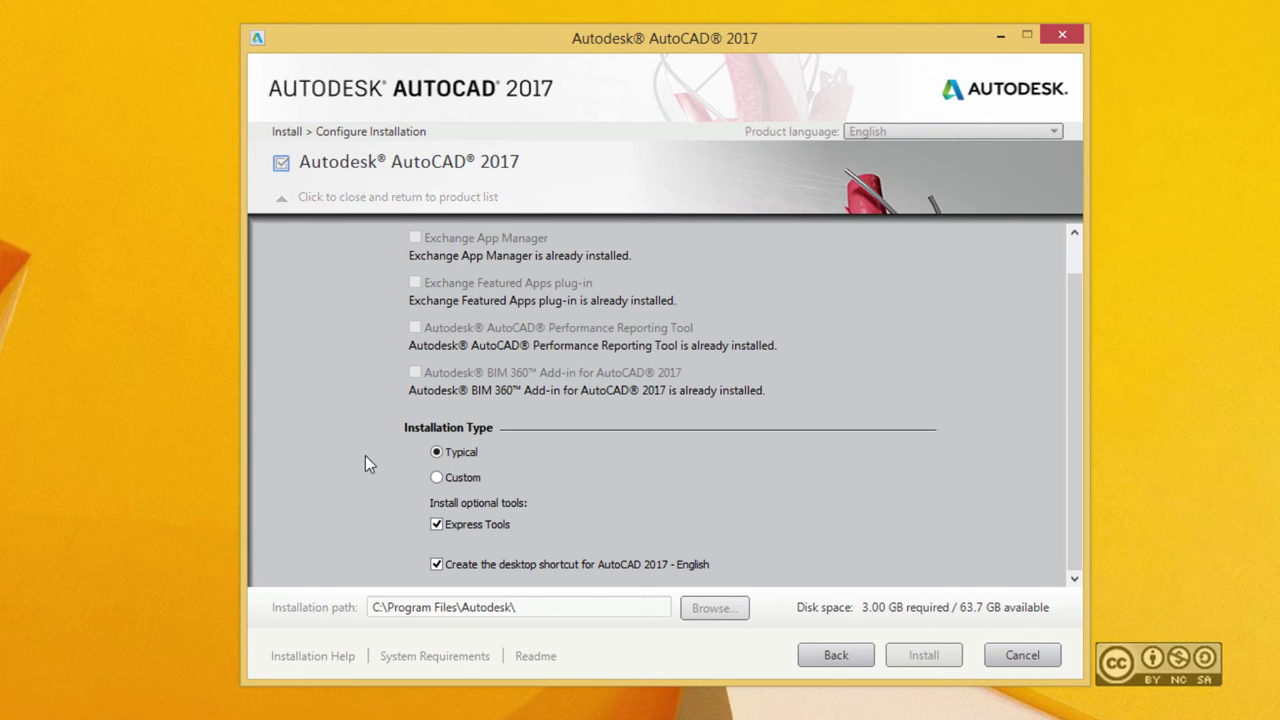
pyautogui.click(437, 478)
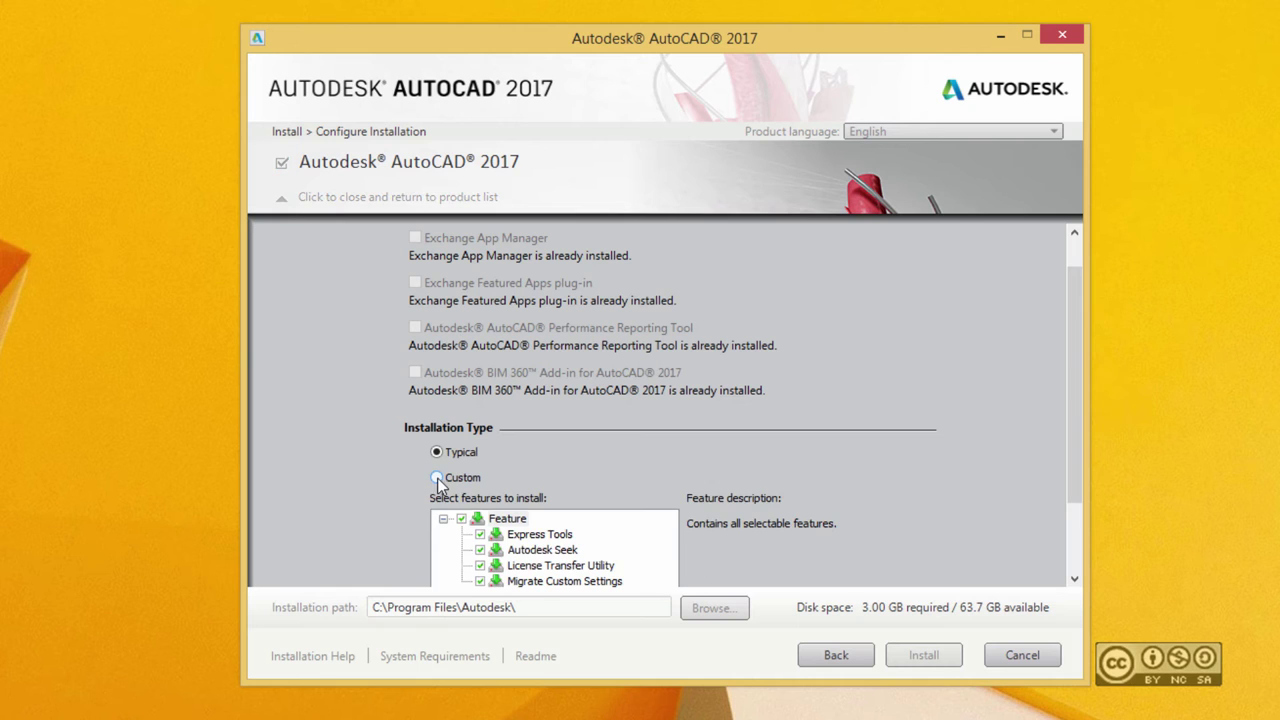
pyautogui.scroll(-2, 520, 470)
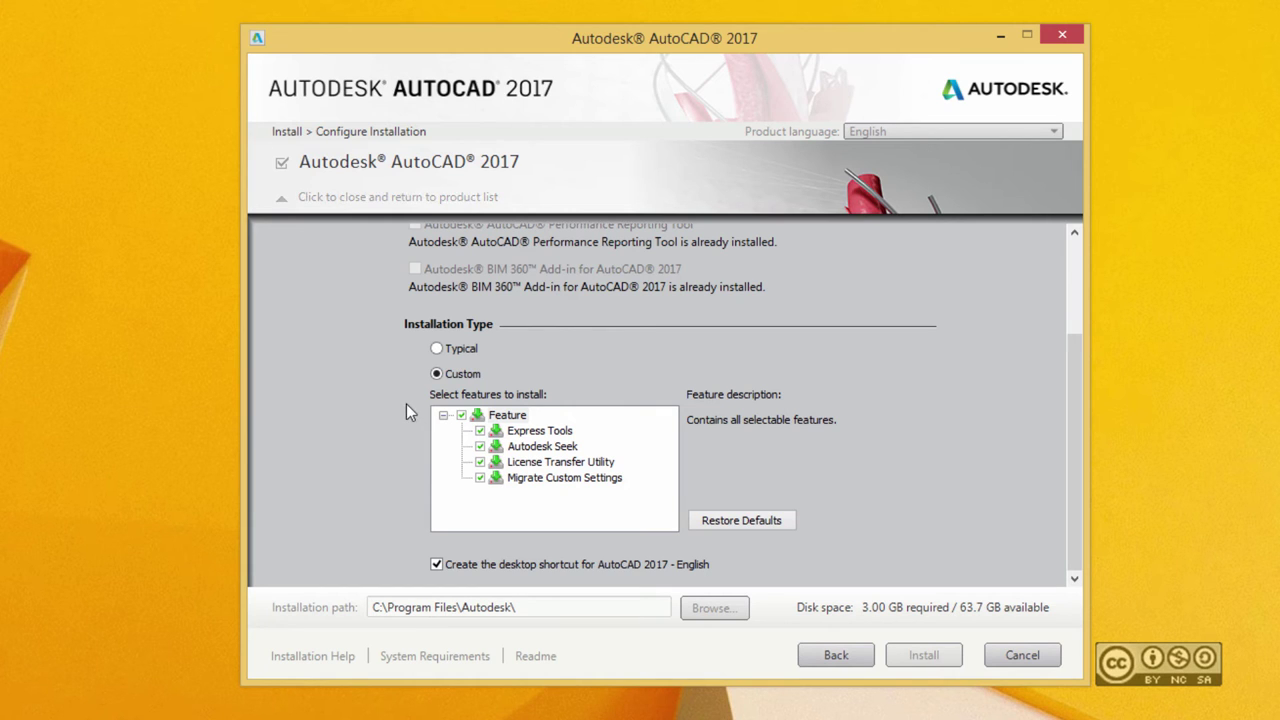
pyautogui.click(437, 349)
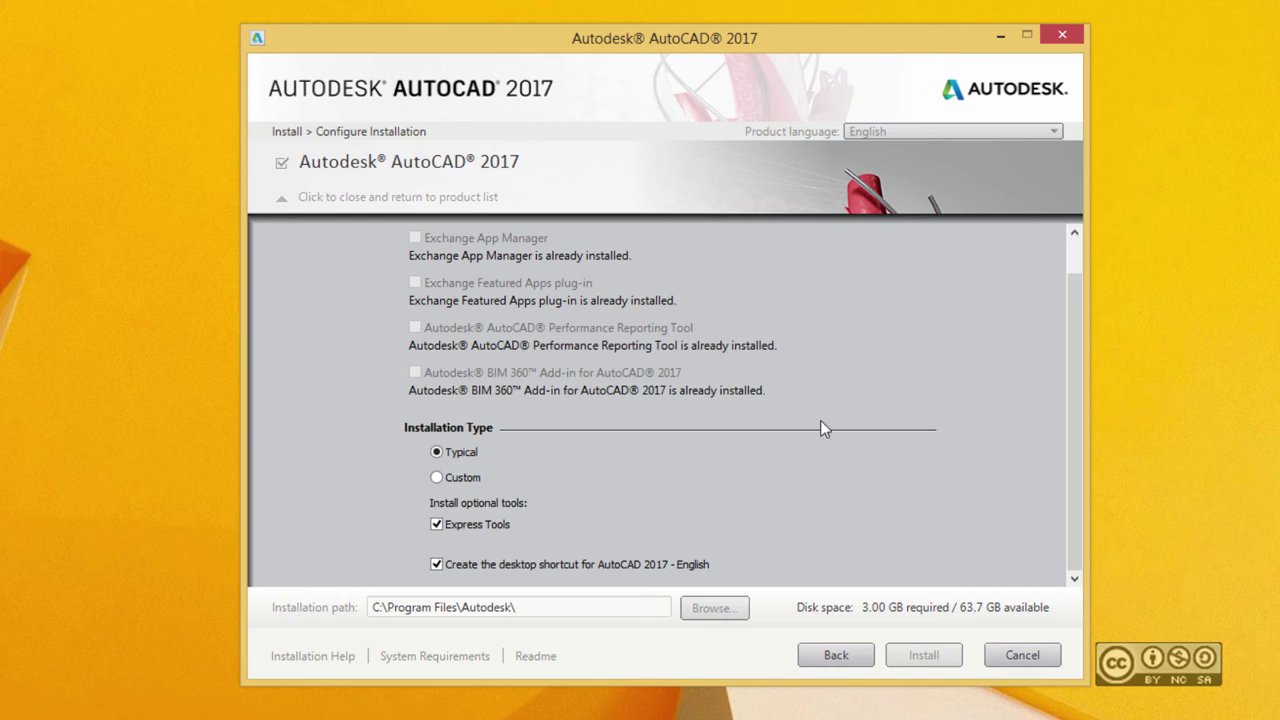
pyautogui.scroll(1, 1073, 368)
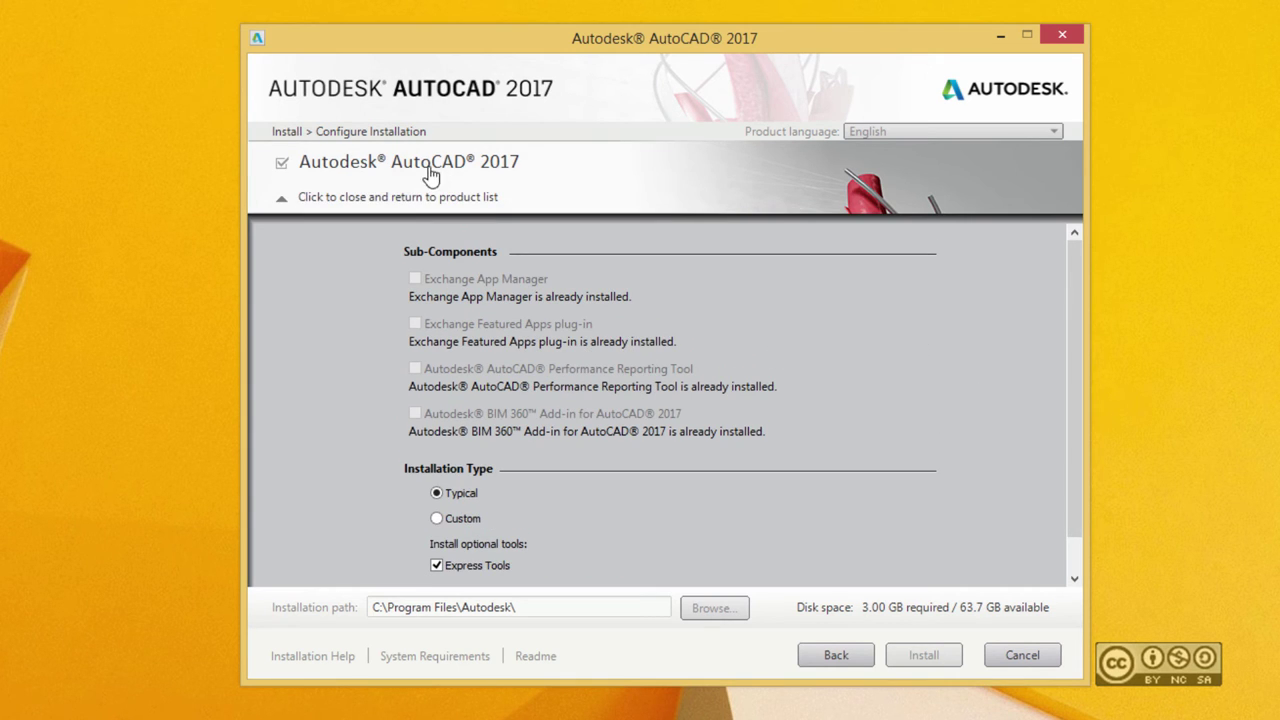
# Step: Collapse the AutoCAD 2017 options back to the product list, needing 3.00 GB
pyautogui.click(463, 170)
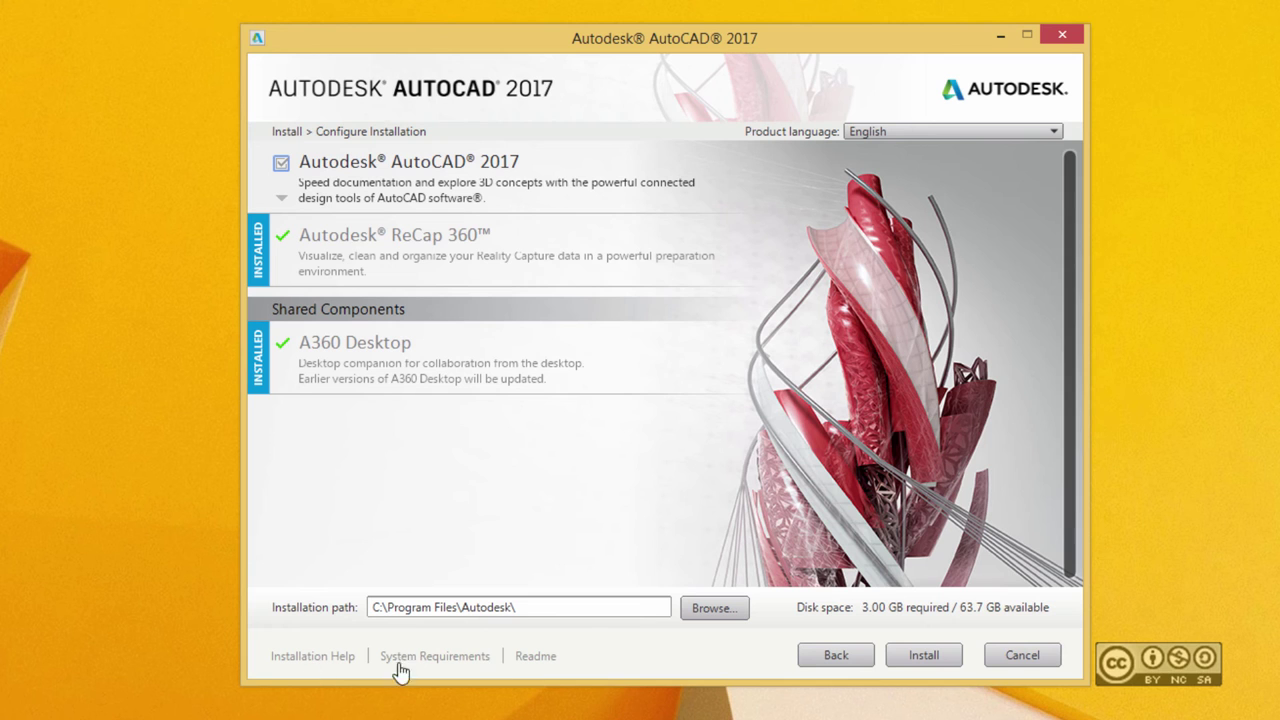
# Step: Install AutoCAD 2017 and Autodesk Desktop App until Installation Complete appears
pyautogui.click(925, 656)
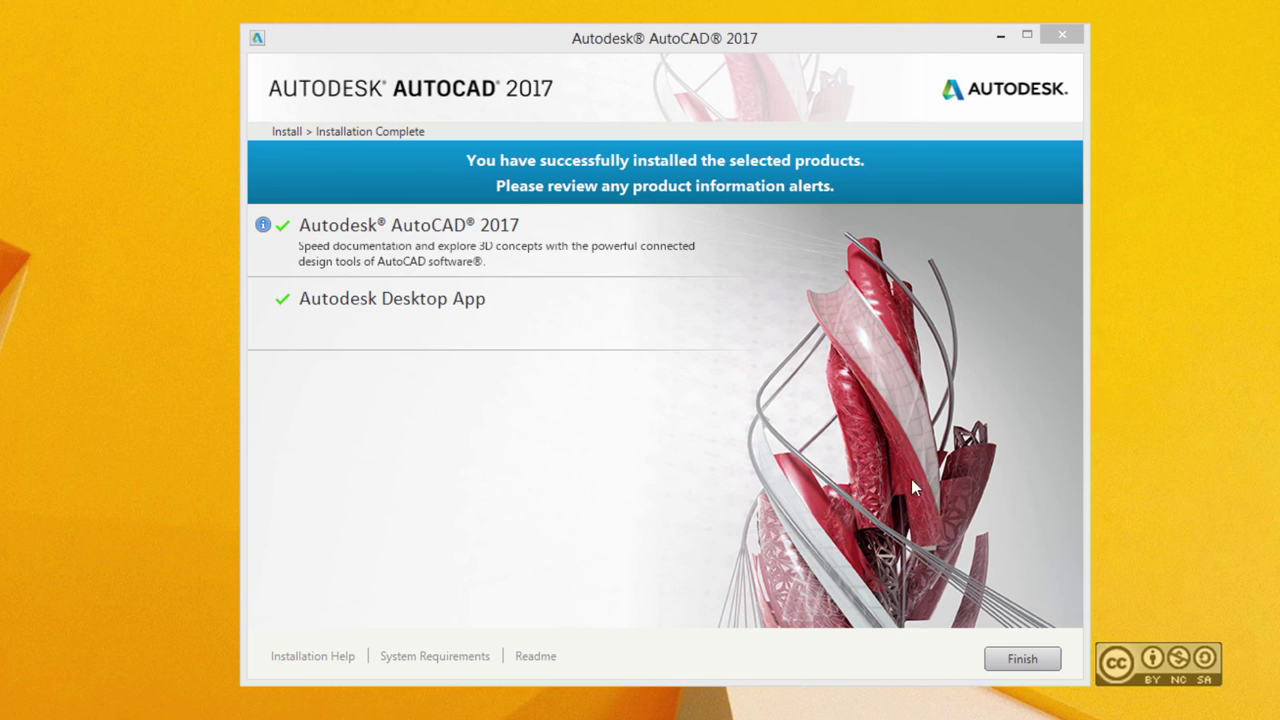
# Step: Finish and close the installer on the Installation Complete page
pyautogui.click(1033, 670)
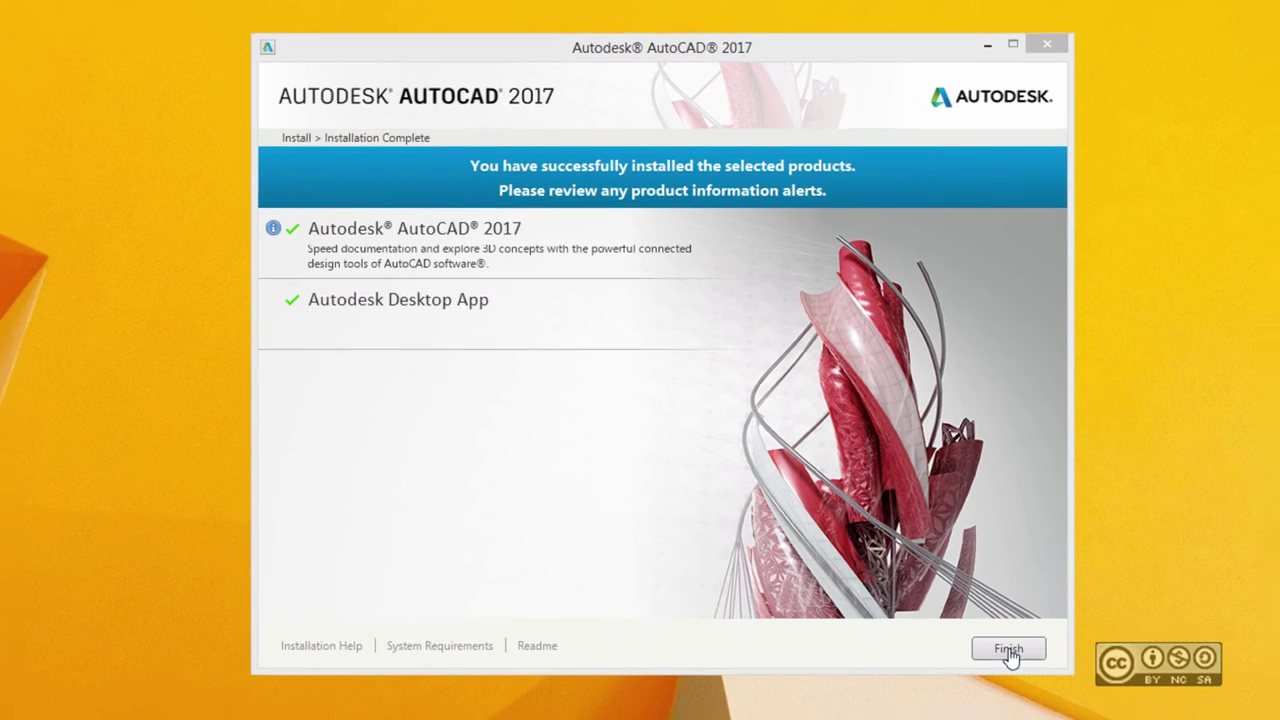